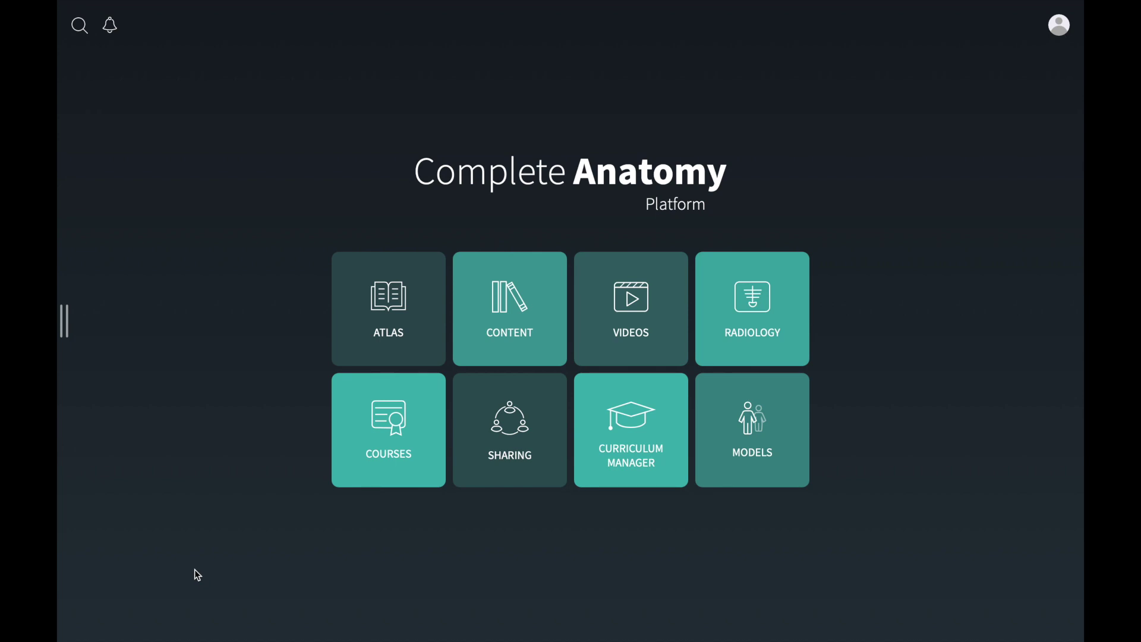
# Step: Filter the content library to show only quizzes, 219 across all groups
pyautogui.click(514, 322)
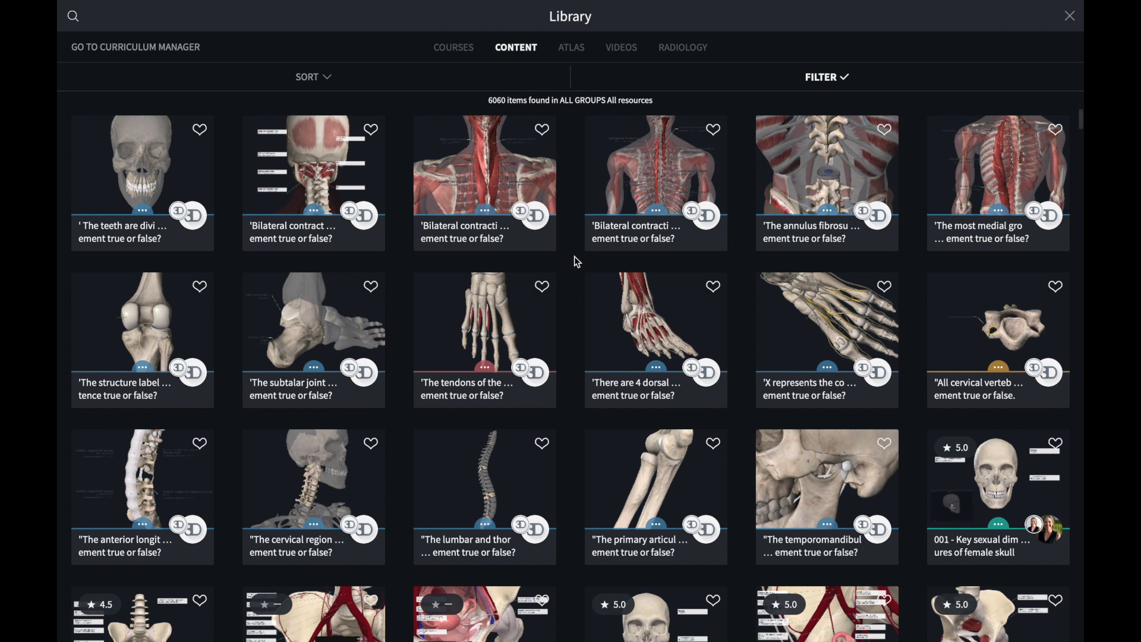
pyautogui.click(751, 85)
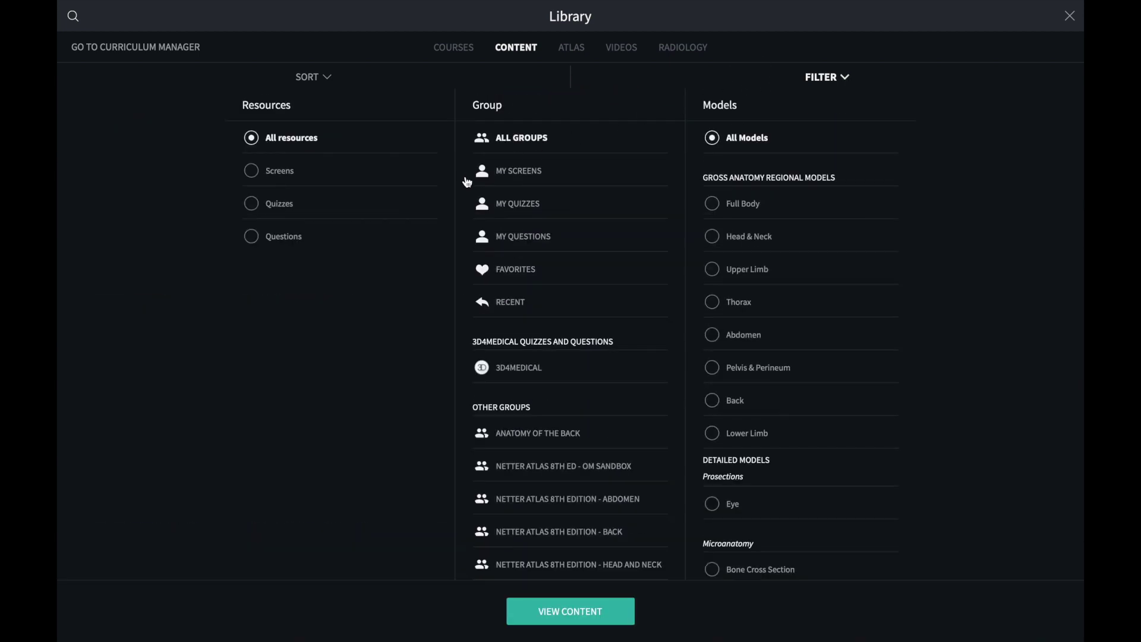
pyautogui.click(399, 206)
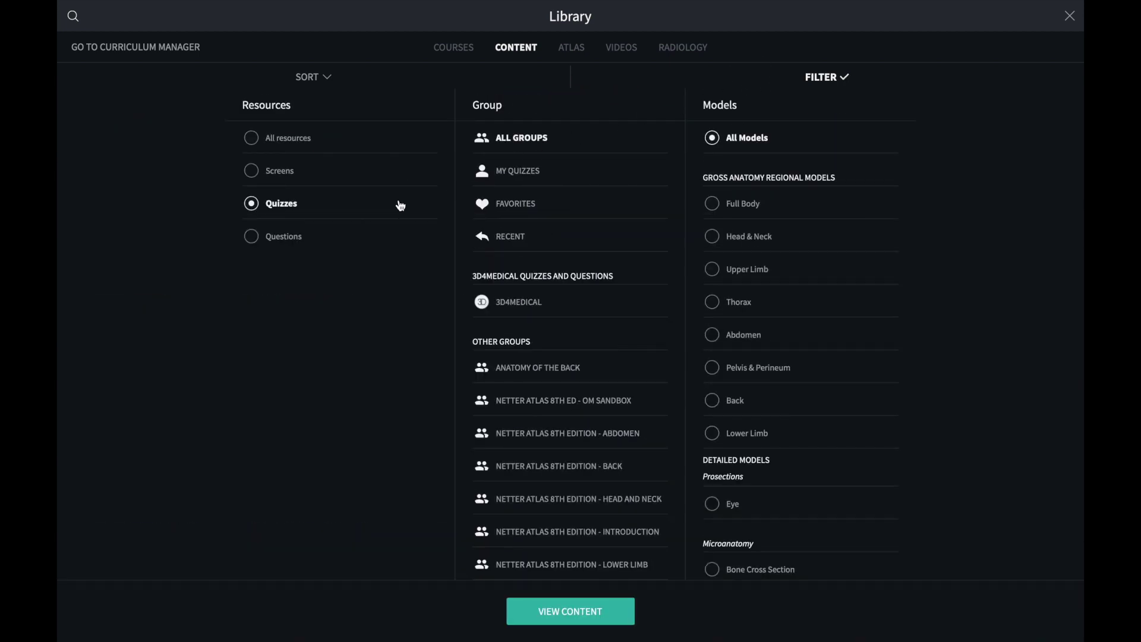
pyautogui.click(552, 614)
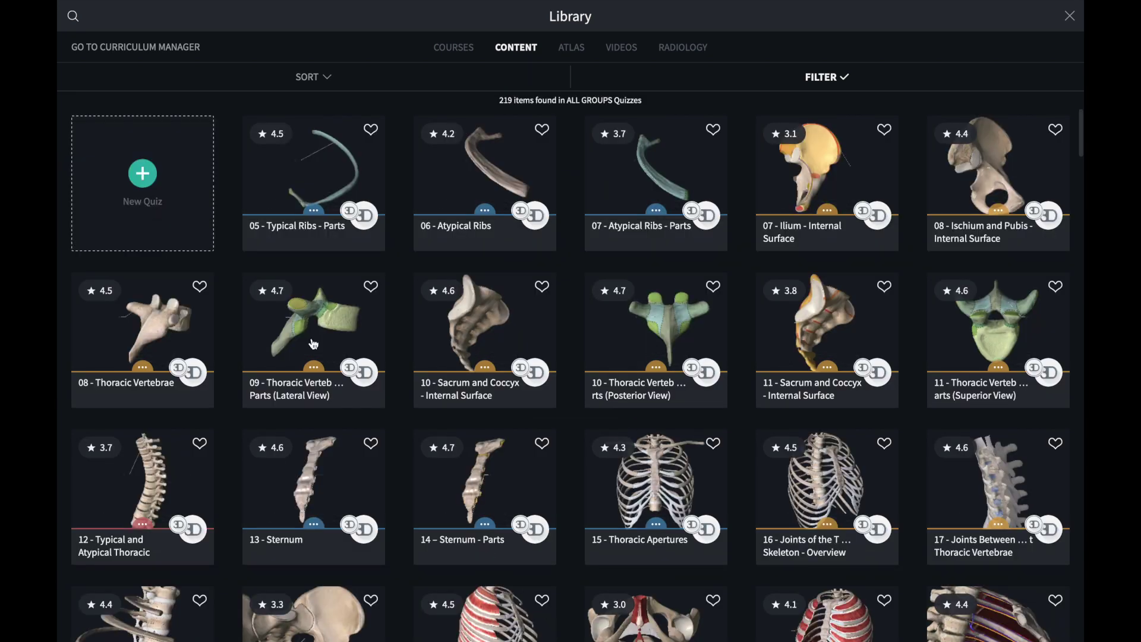
# Step: Start a new quiz whose question bank shows My Questions, All Regions and All difficulties
pyautogui.click(178, 228)
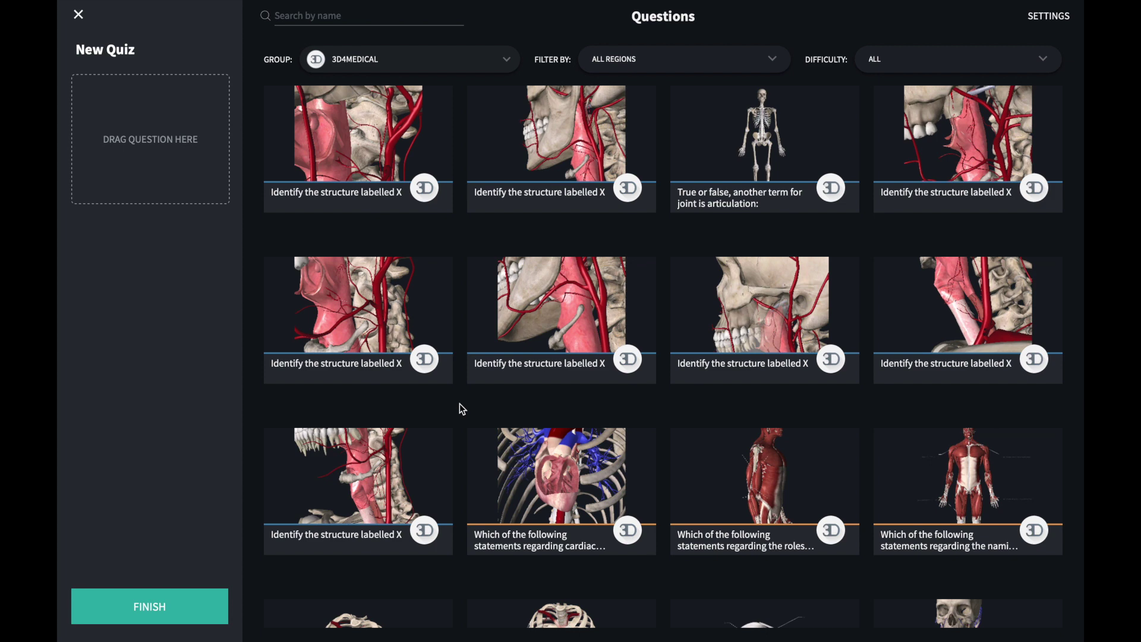
pyautogui.scroll(-4, 459, 404)
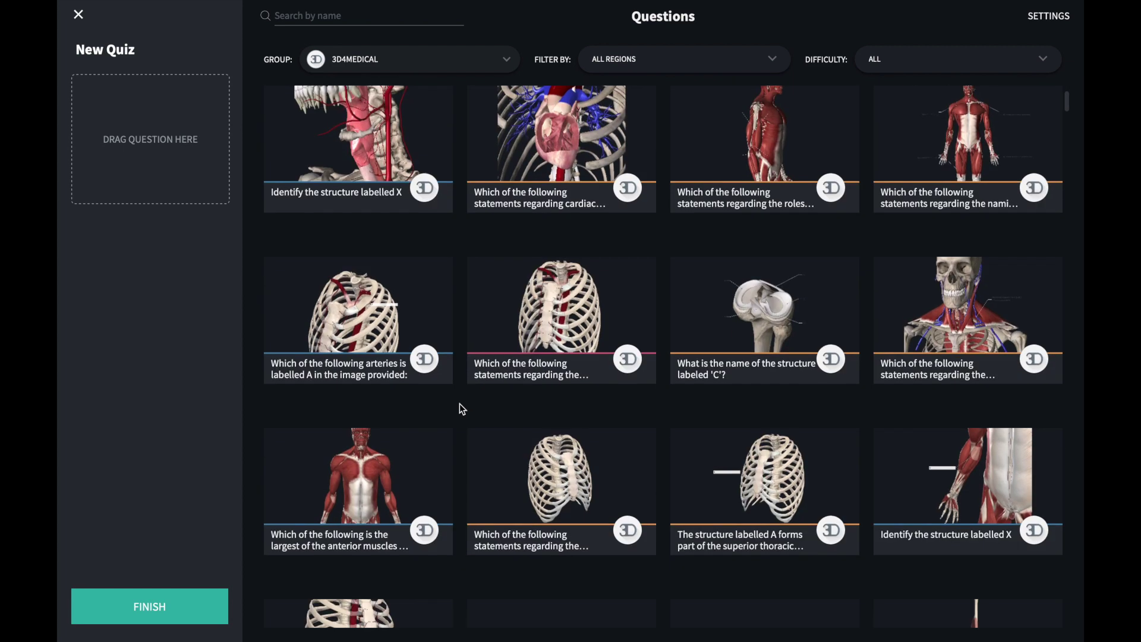
pyautogui.scroll(-3, 459, 404)
pyautogui.scroll(-1, 460, 404)
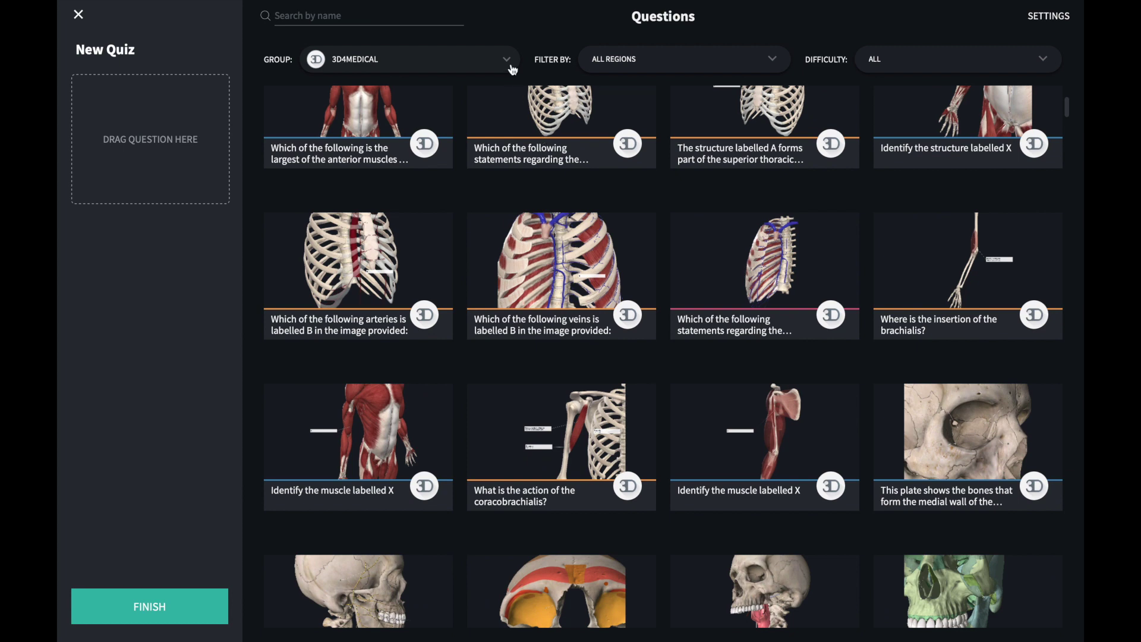
pyautogui.click(511, 68)
pyautogui.scroll(-5, 444, 221)
pyautogui.scroll(-2, 443, 220)
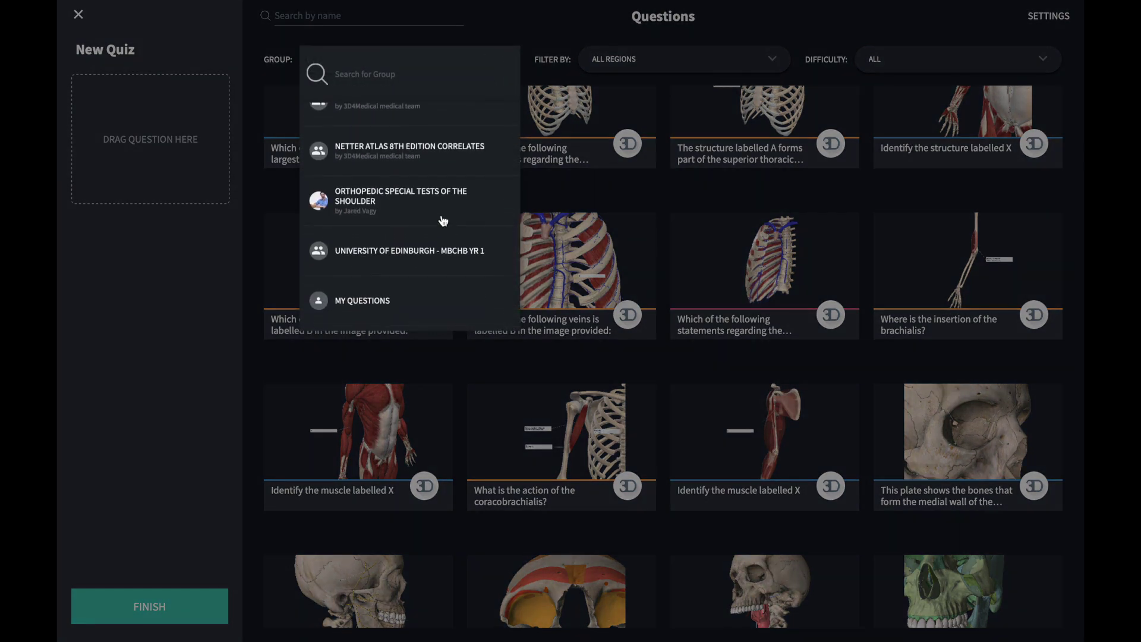
pyautogui.click(379, 304)
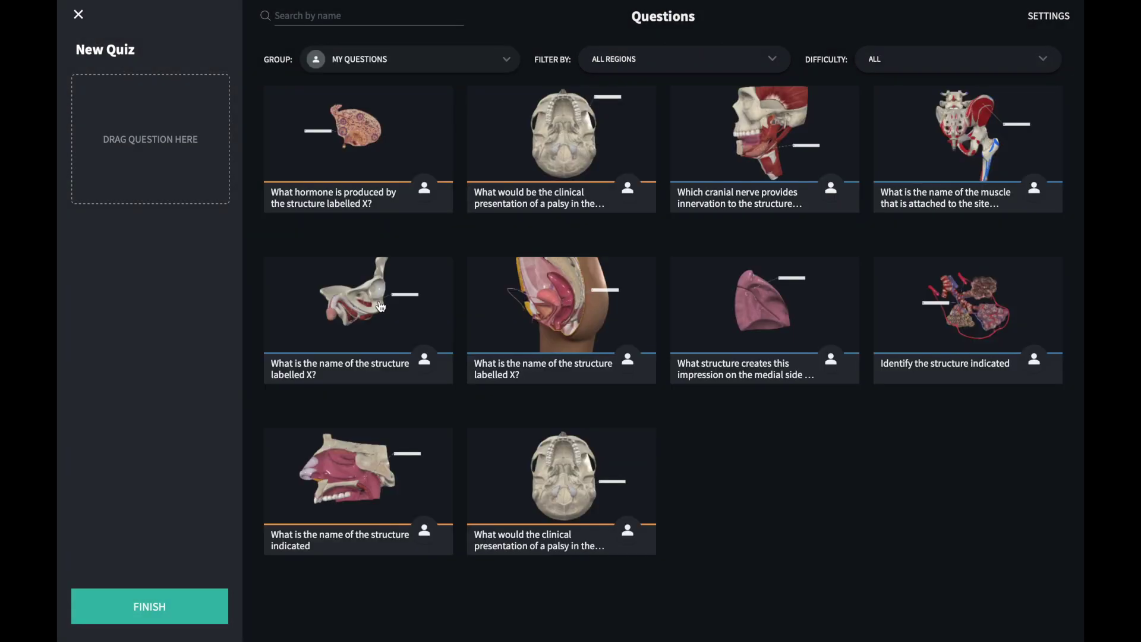
pyautogui.click(663, 68)
pyautogui.click(654, 95)
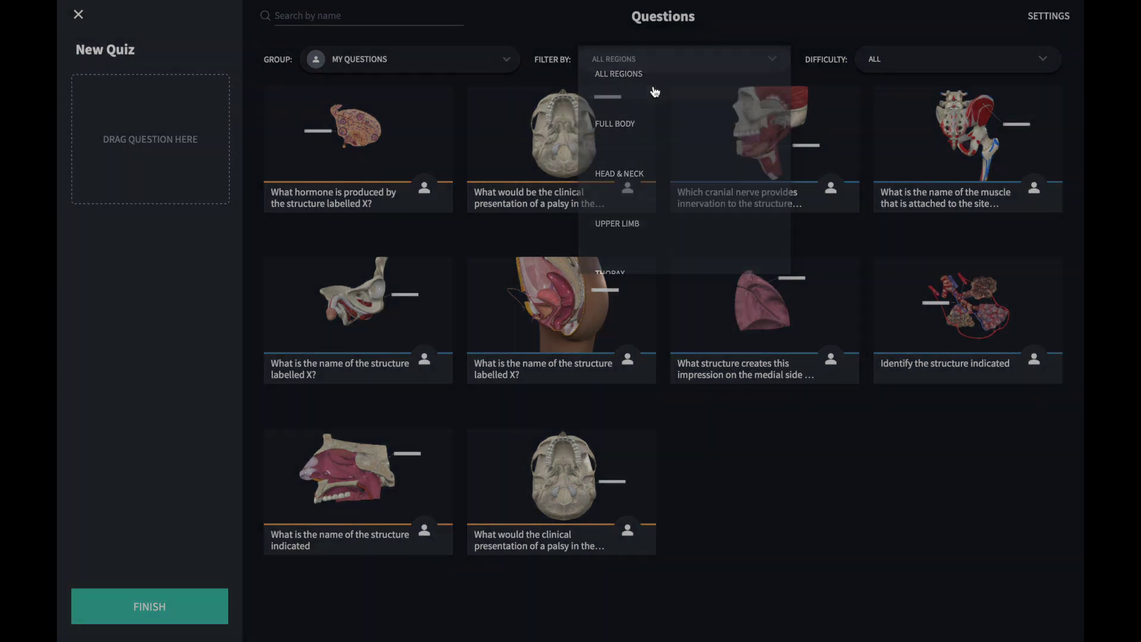
pyautogui.click(900, 69)
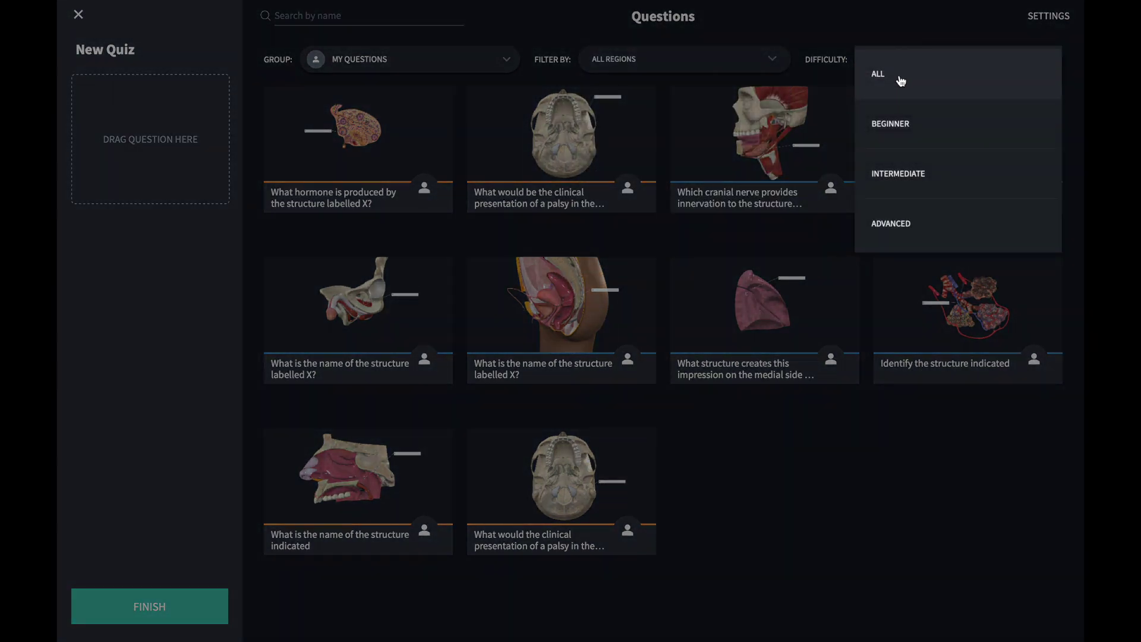
pyautogui.click(900, 80)
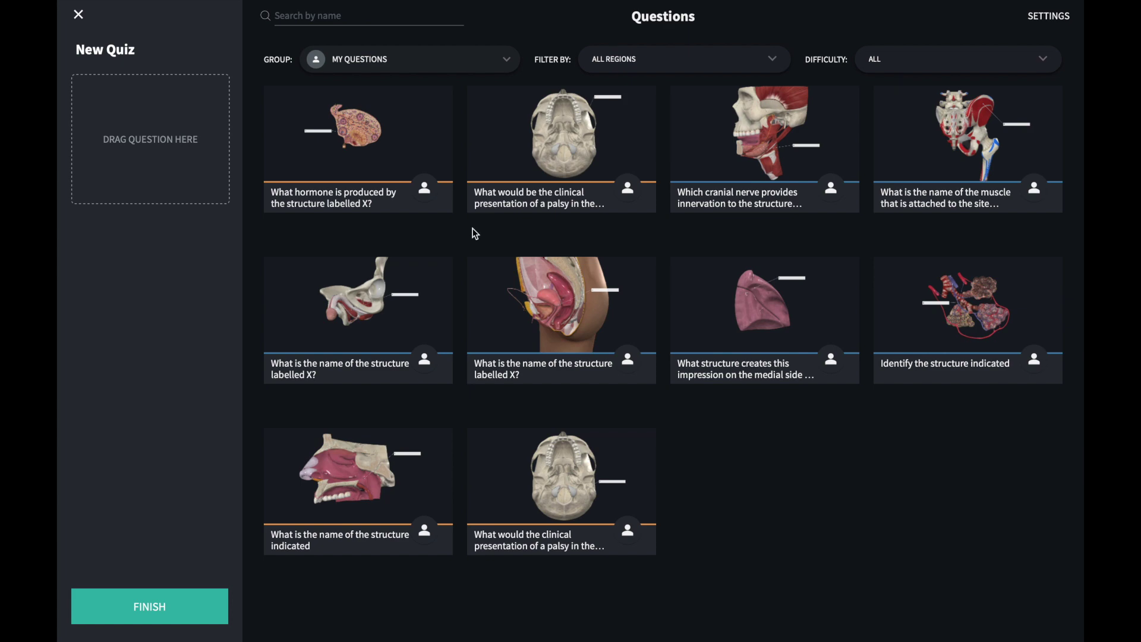
# Step: Add the structure identification, medial impression and structure-naming questions to the quiz
pyautogui.moveTo(911, 311); pyautogui.dragTo(125, 140)
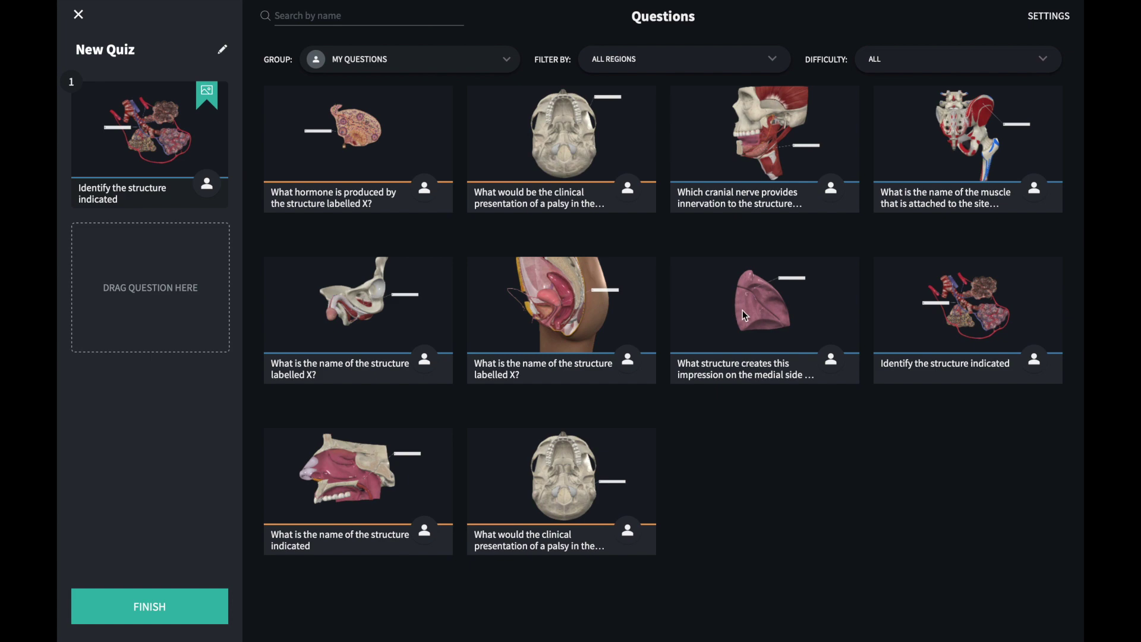
pyautogui.moveTo(744, 312); pyautogui.dragTo(147, 297)
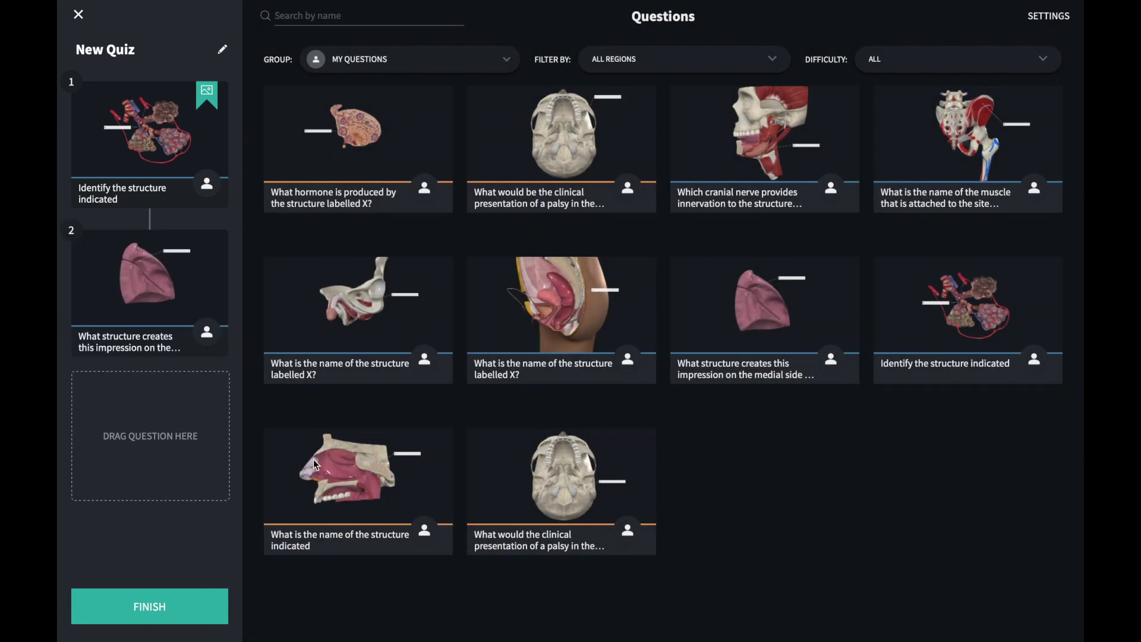
pyautogui.moveTo(317, 464); pyautogui.dragTo(145, 406)
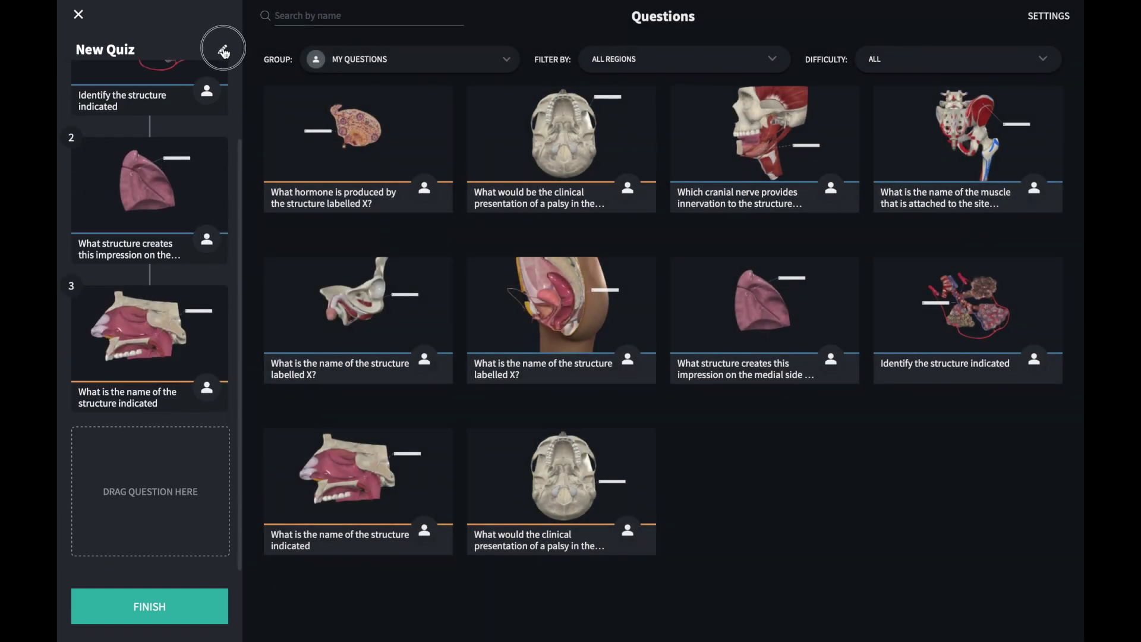
# Step: Swap questions 2 and 3 so structure-naming comes before the medial impression question
pyautogui.click(222, 51)
pyautogui.moveTo(152, 254); pyautogui.dragTo(140, 450)
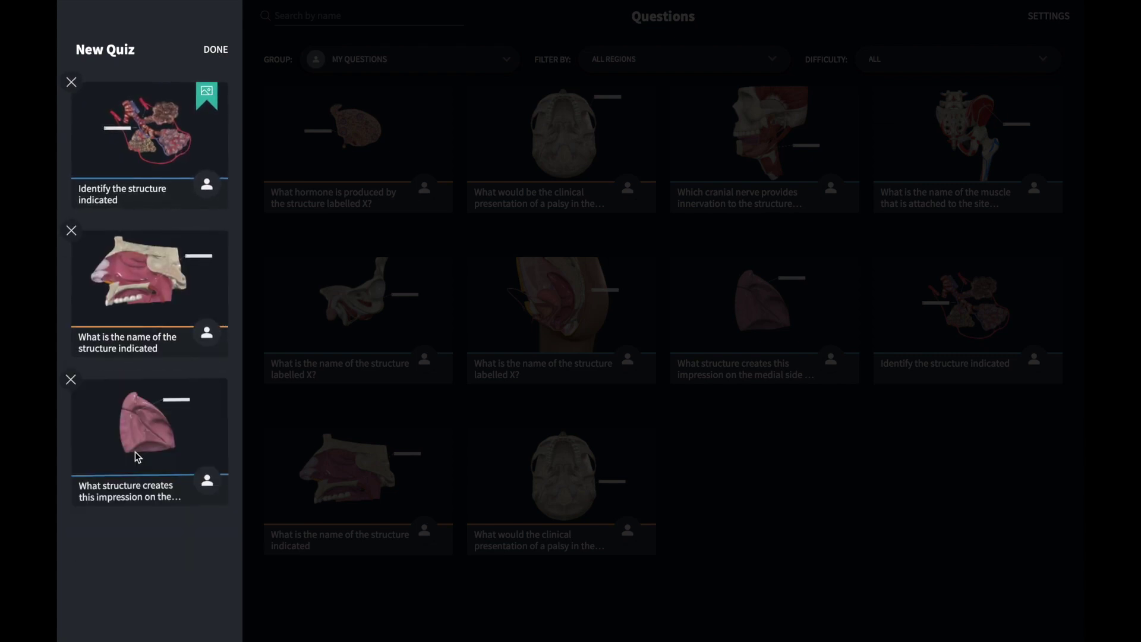
pyautogui.click(217, 52)
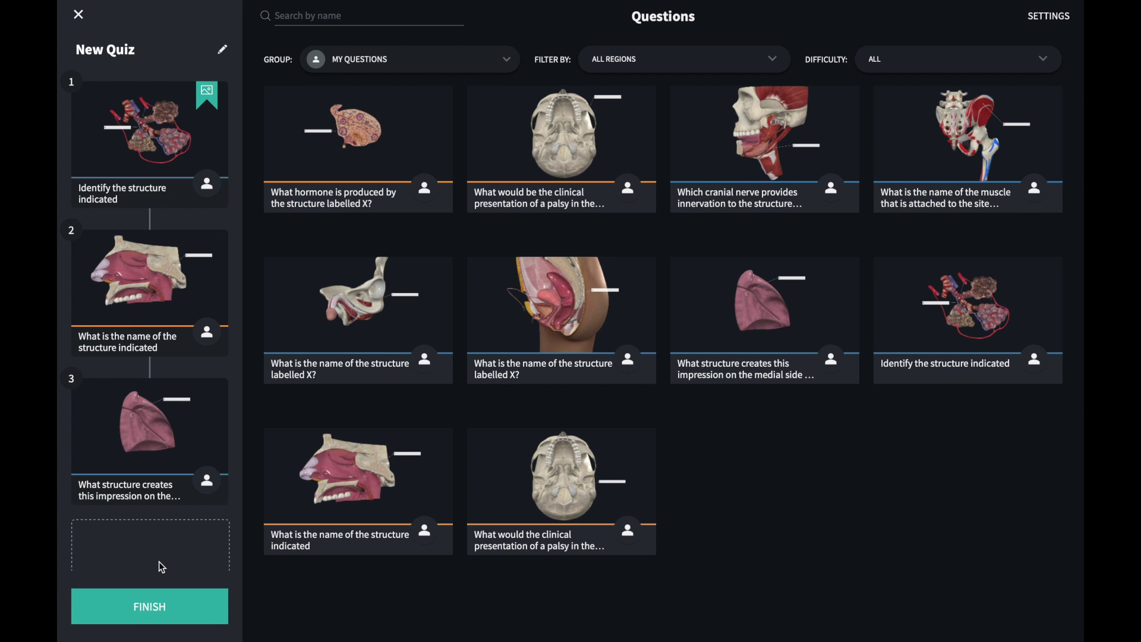
pyautogui.click(150, 607)
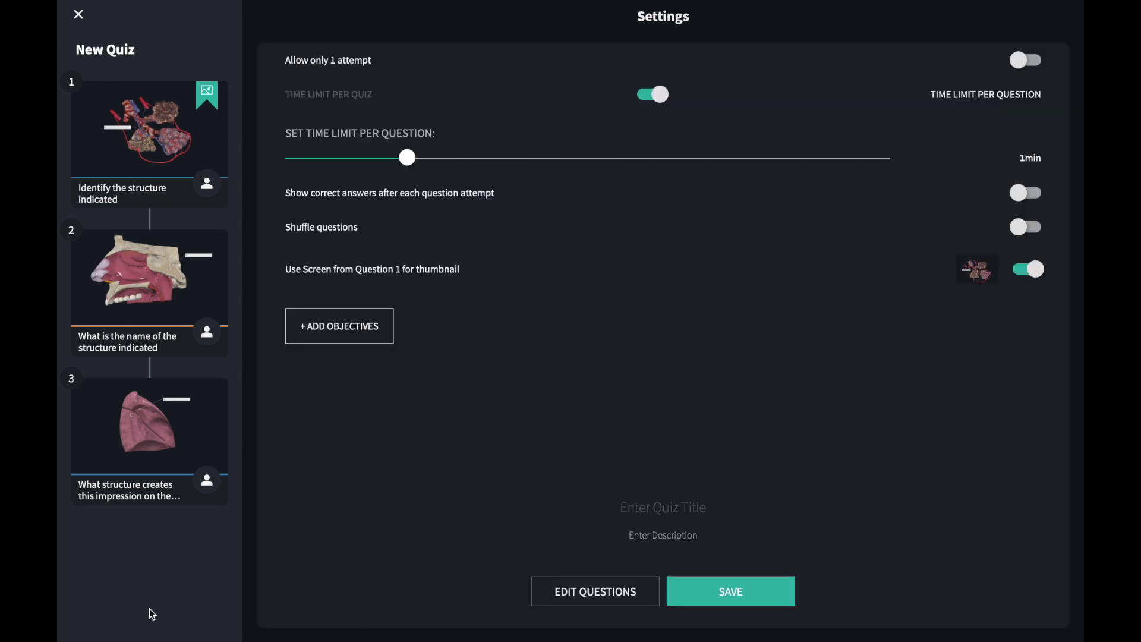
# Step: Set a 20-minute time limit that applies to the whole quiz
pyautogui.click(1024, 71)
pyautogui.click(1025, 71)
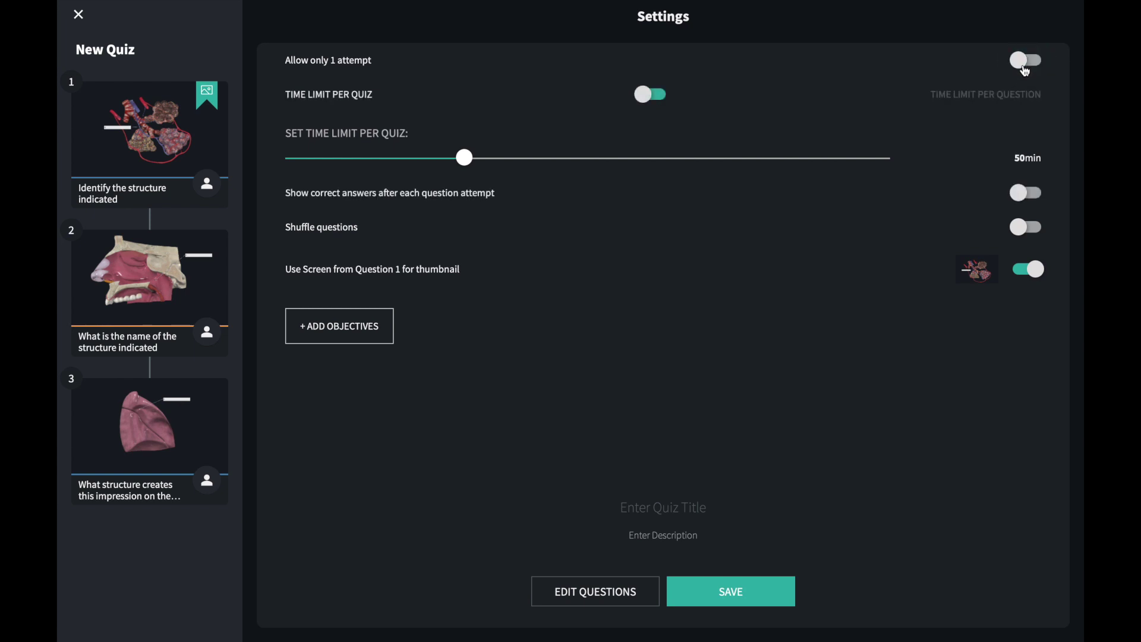
pyautogui.click(651, 95)
pyautogui.click(650, 95)
pyautogui.moveTo(464, 158); pyautogui.dragTo(327, 160)
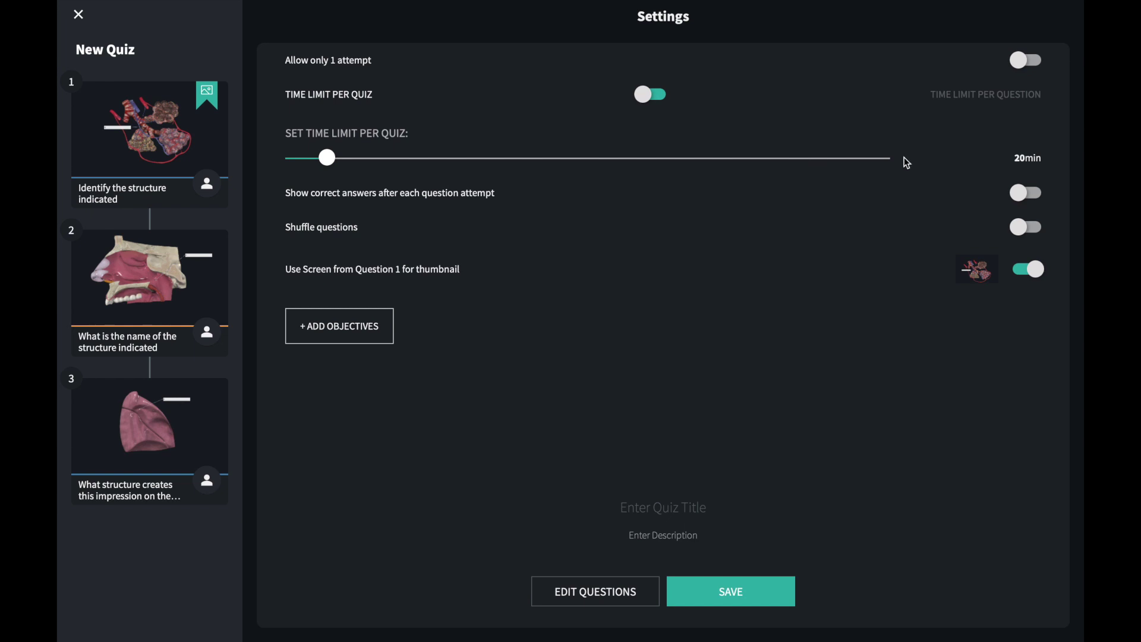
# Step: Turn on Show correct answers and Shuffle questions, and add three objective fields
pyautogui.click(1023, 194)
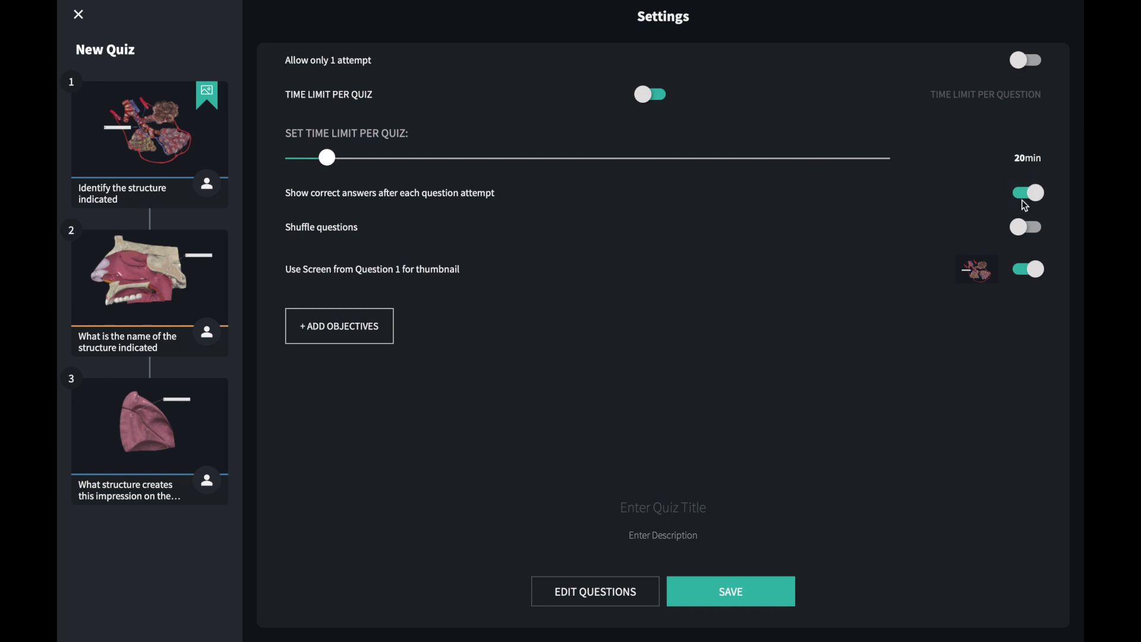
pyautogui.click(1026, 229)
pyautogui.click(365, 332)
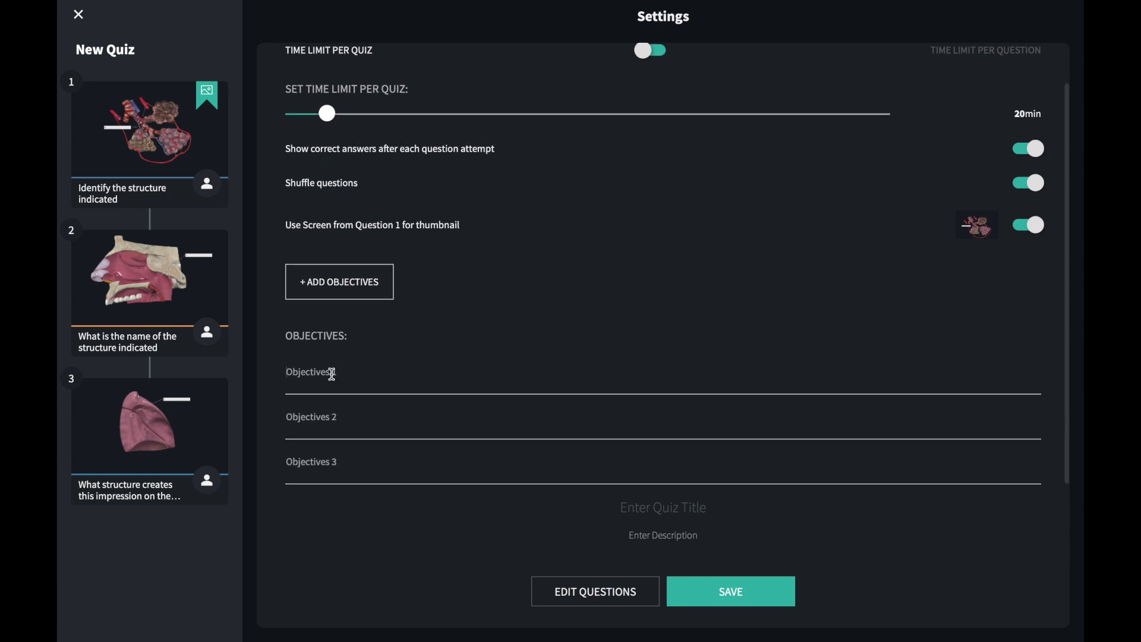
# Step: Enter objective 'Histology of the respiratory system' and title the quiz 'Respiratory anatomy'
pyautogui.click(330, 372)
pyautogui.write('Histoloy og teh')
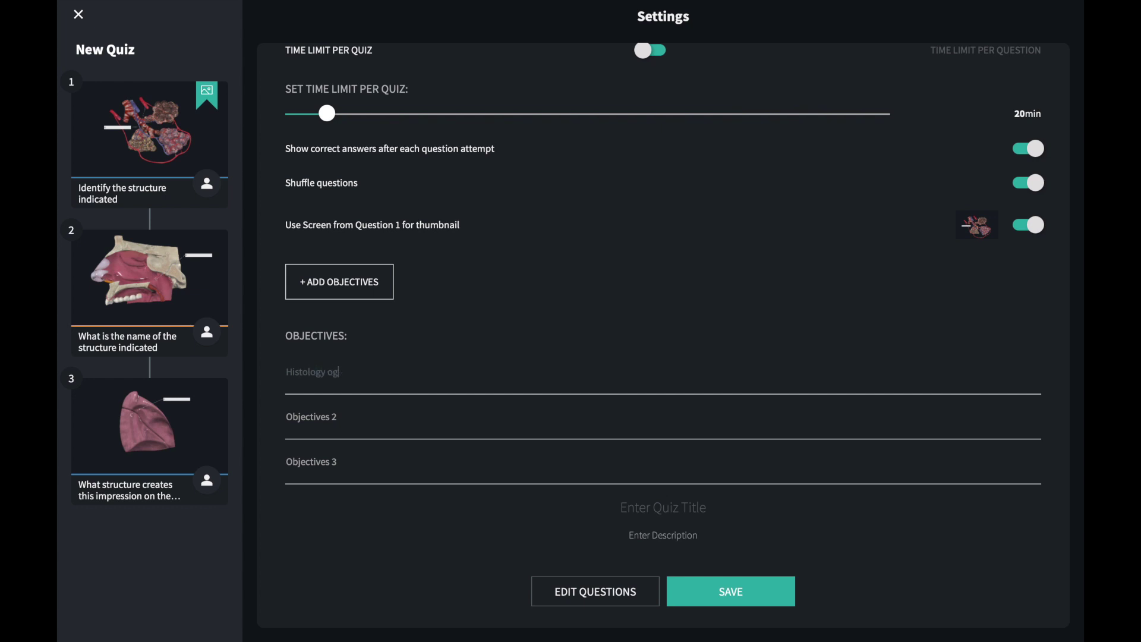
pyautogui.write('iratory system')
pyautogui.press('Tab')
pyautogui.write('Res')
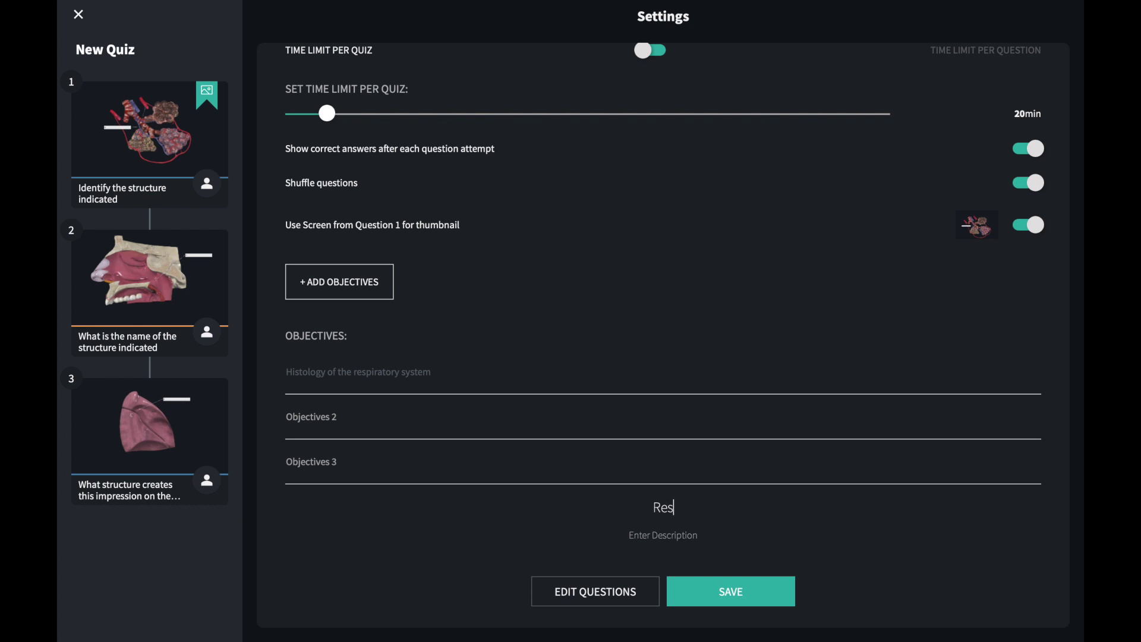
pyautogui.write('piratory anatomy')
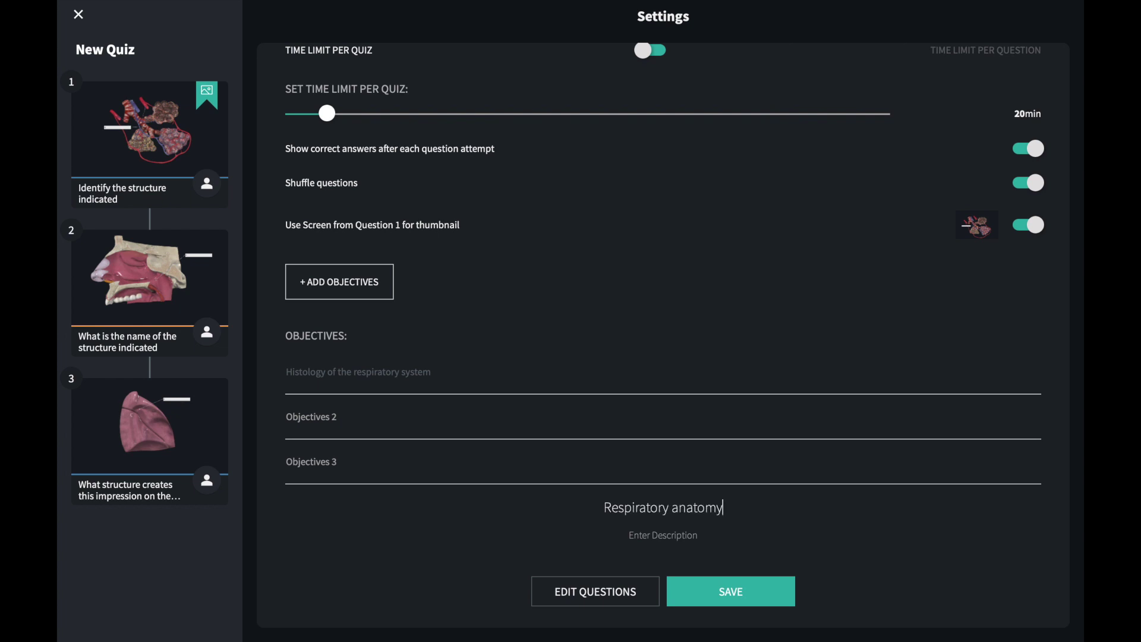
# Step: Save the quiz with the Thorax tag to the University of Edinburgh group library
pyautogui.click(731, 596)
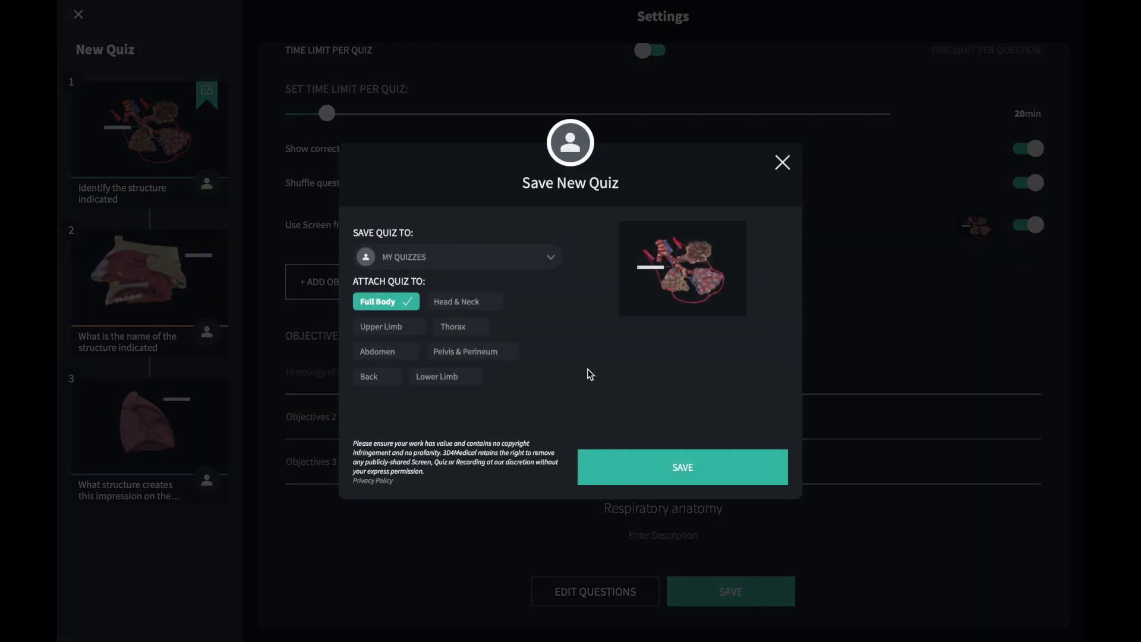
pyautogui.click(474, 329)
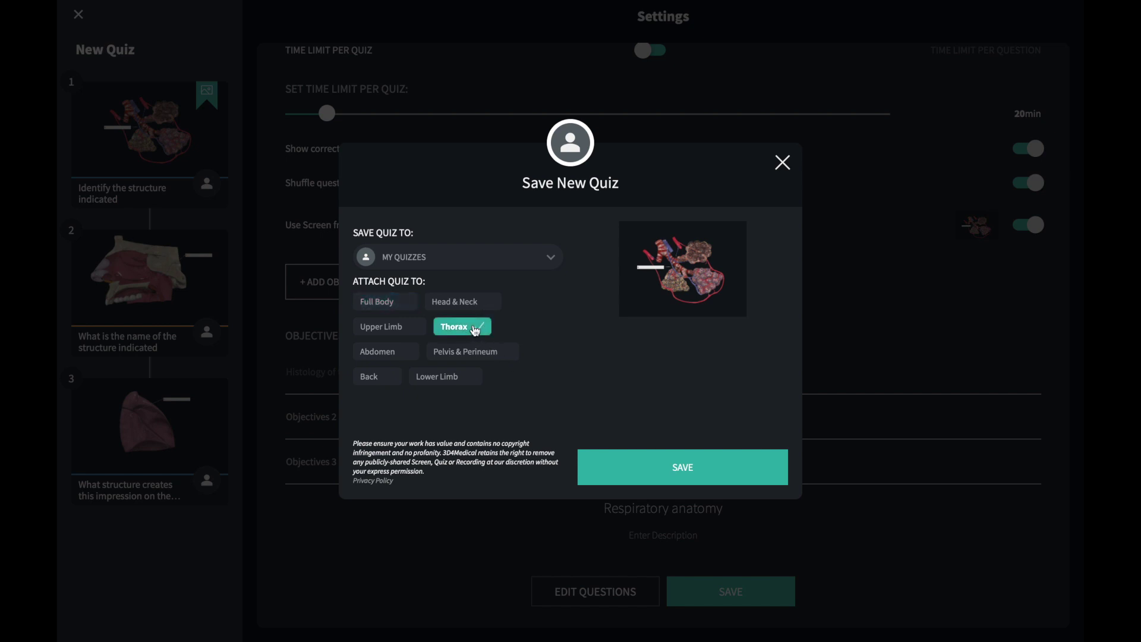
pyautogui.click(534, 254)
pyautogui.scroll(-5, 463, 392)
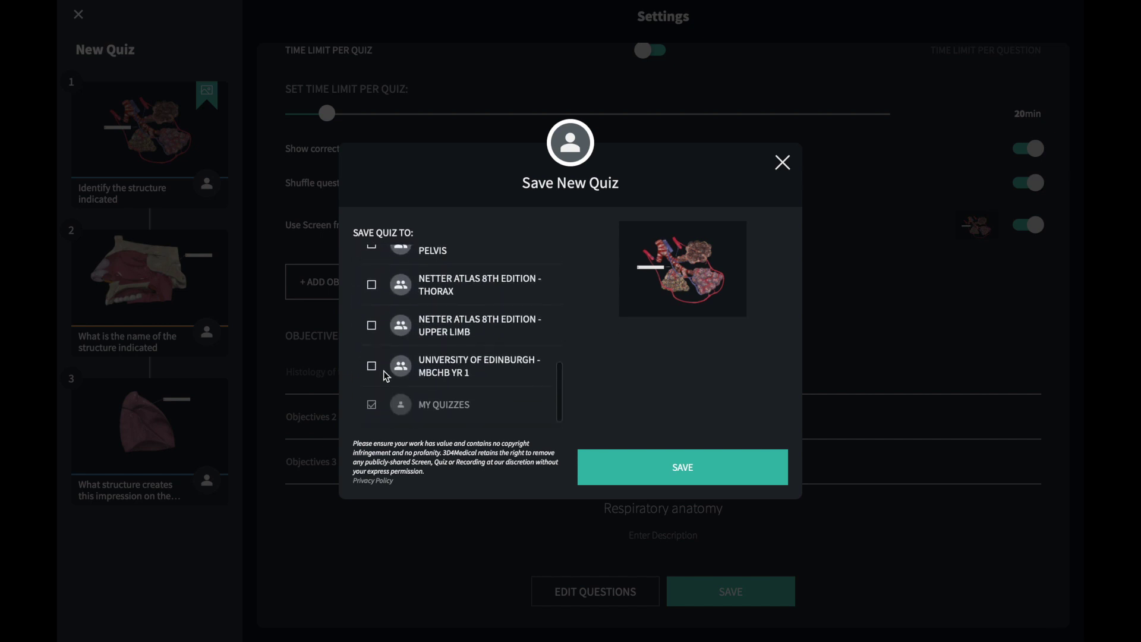
pyautogui.click(372, 367)
pyautogui.click(659, 470)
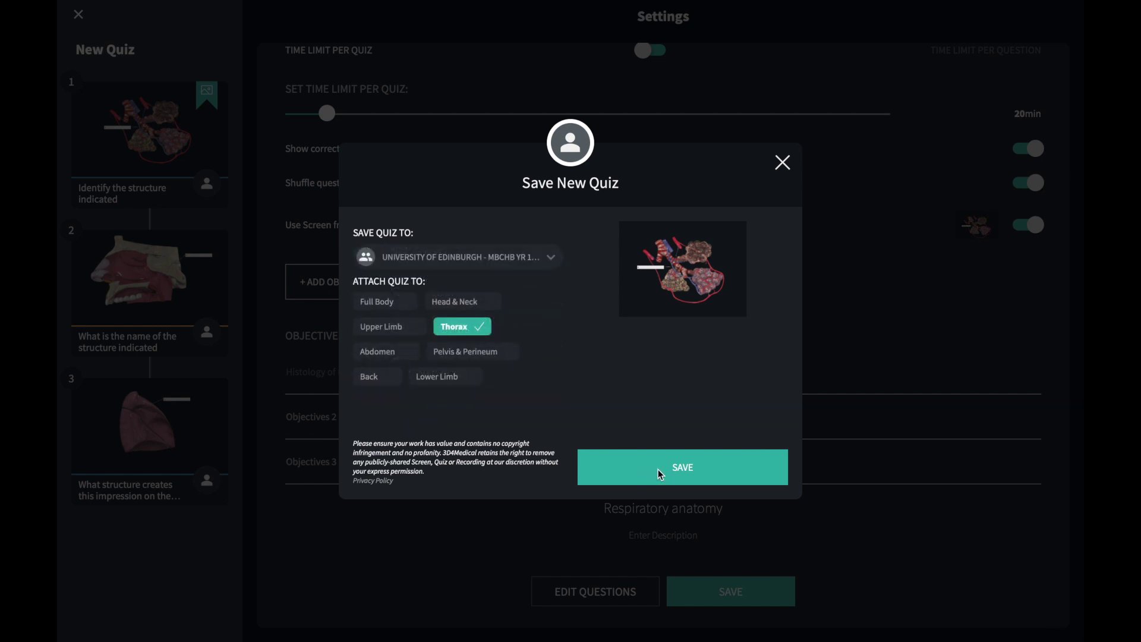
pyautogui.click(659, 471)
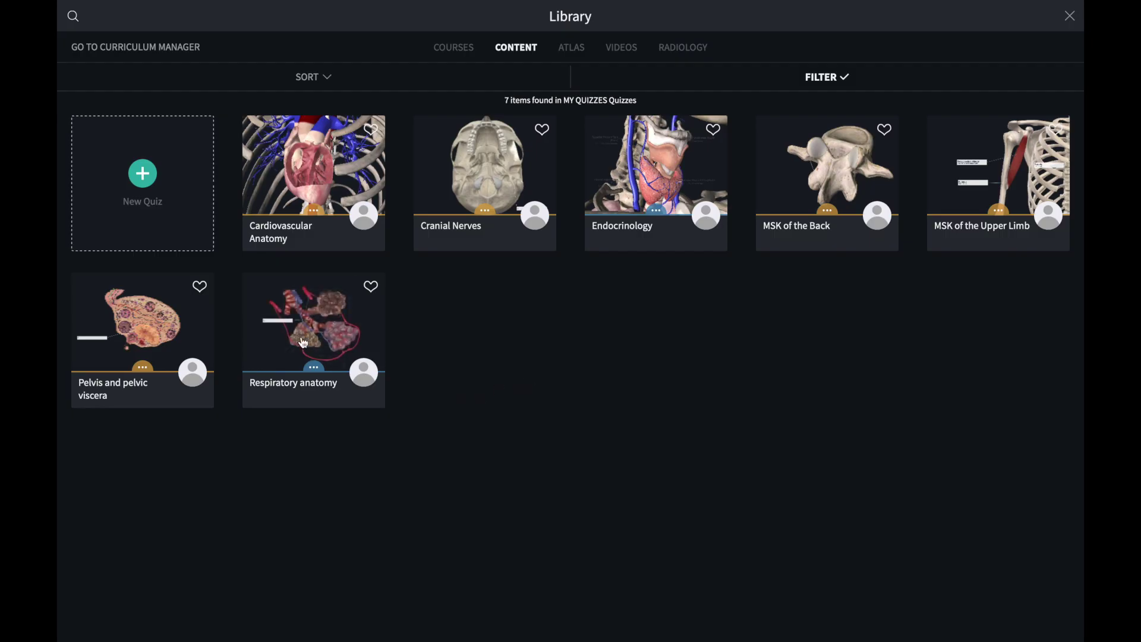
# Step: Open the saved Respiratory anatomy quiz from the library
pyautogui.click(318, 329)
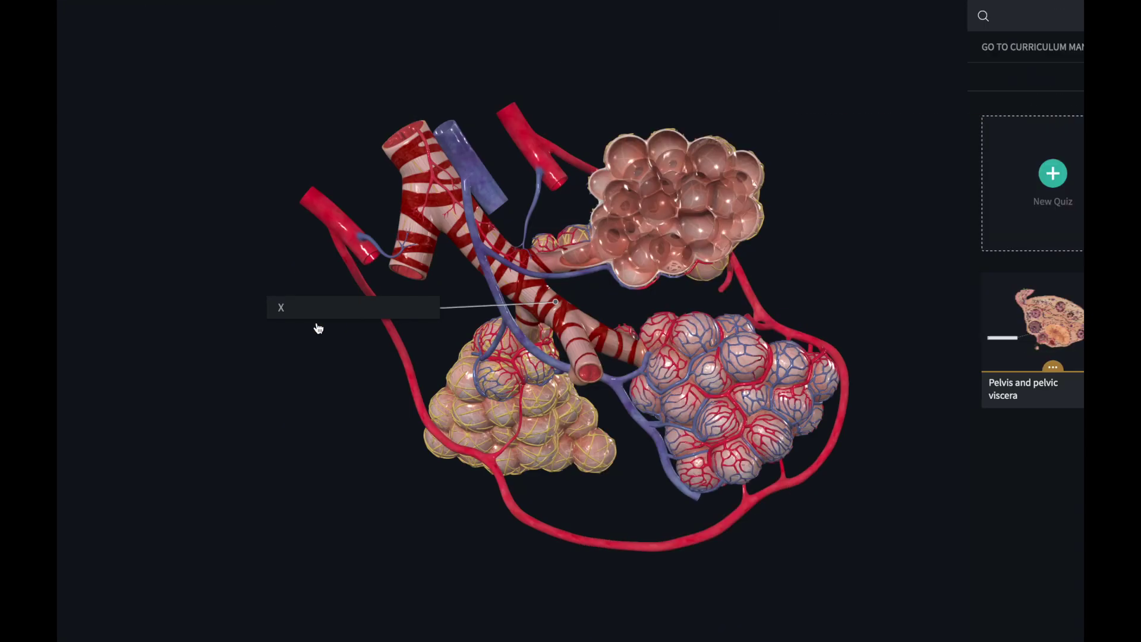